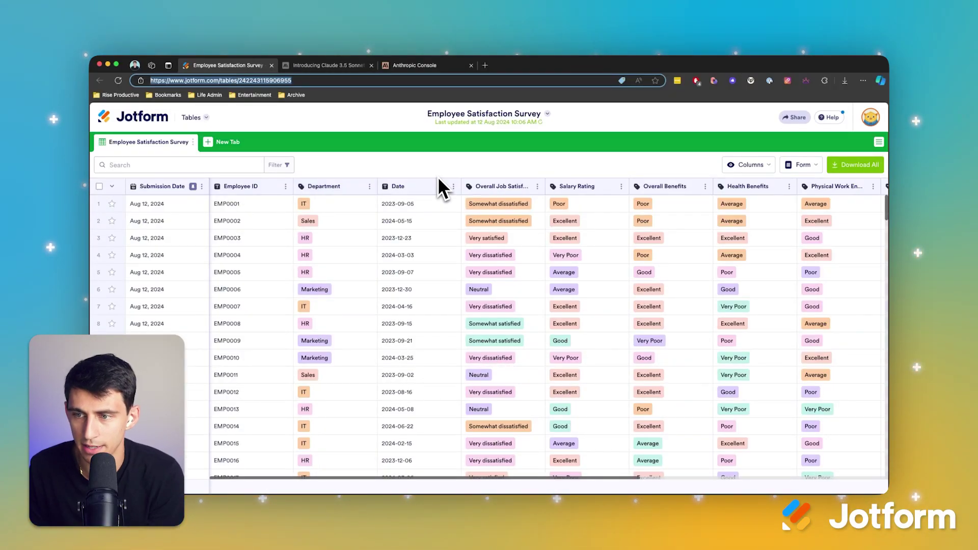
Step: Download the employee survey table as a CSV file
left_click(846, 165)
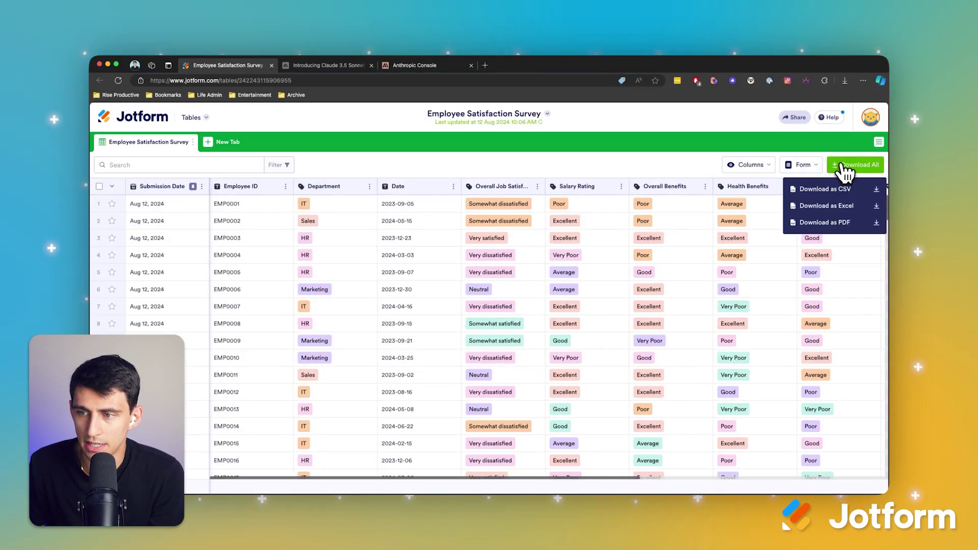
left_click(672, 193)
left_click(853, 166)
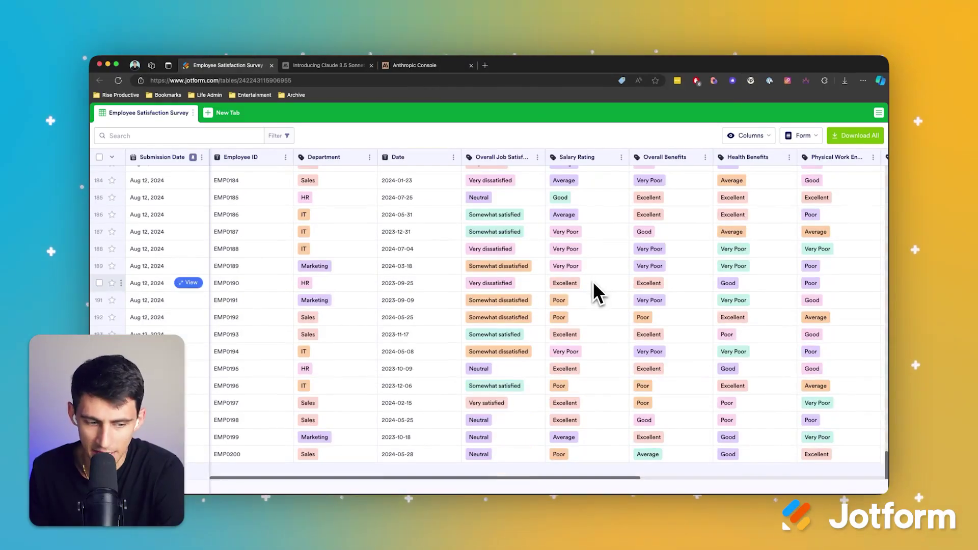
scroll(591, 291, "up", 20)
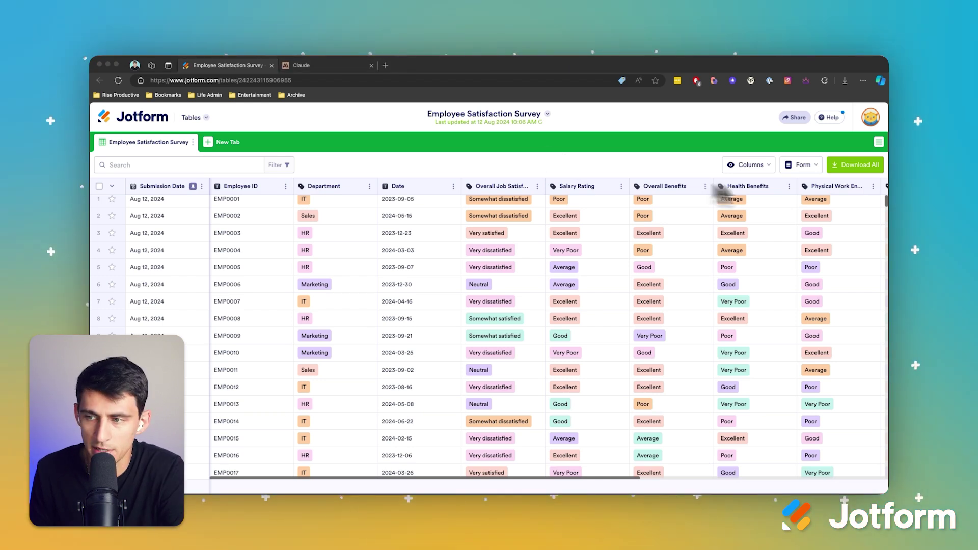
left_click(864, 168)
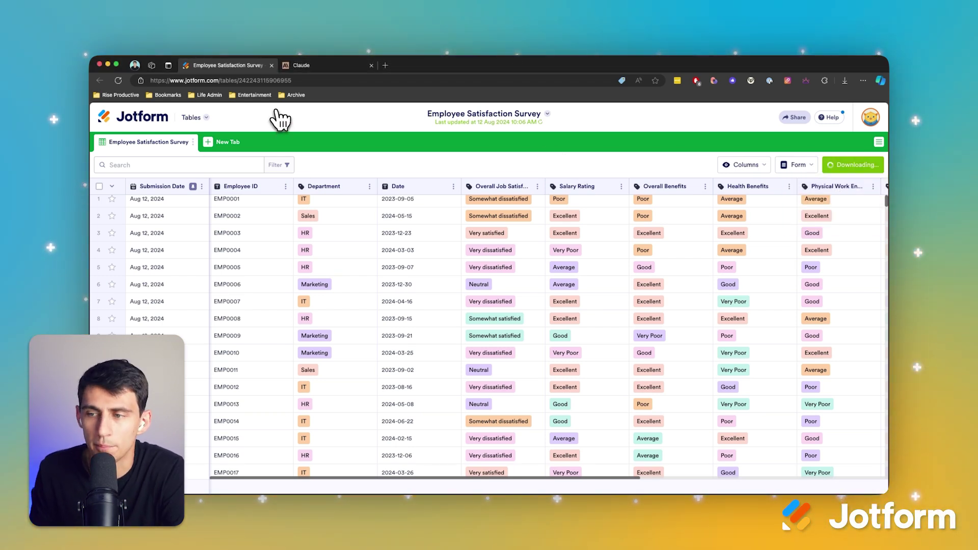
Step: Attach the exported survey CSV to a new Claude chat and start the dashboard prompt
left_click(305, 65)
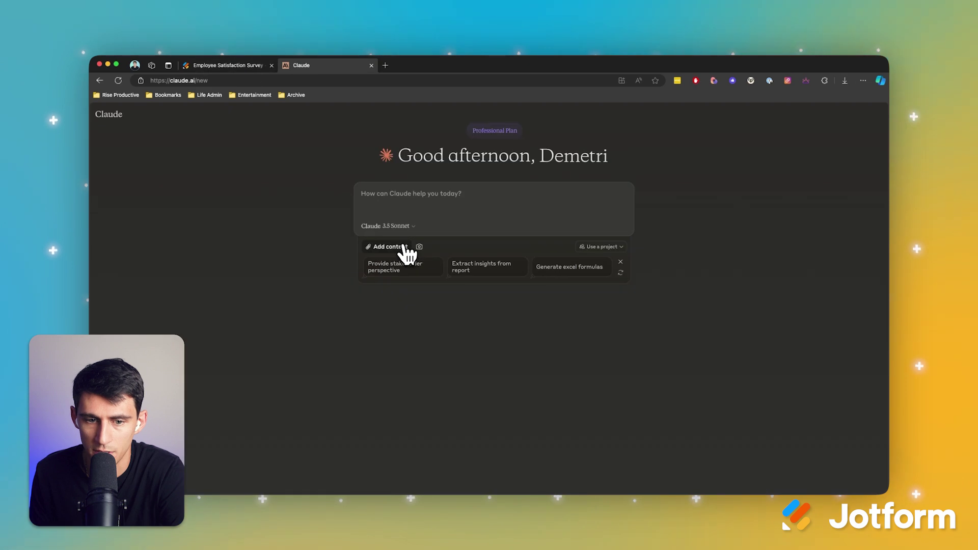
left_click(406, 253)
double_click(237, 132)
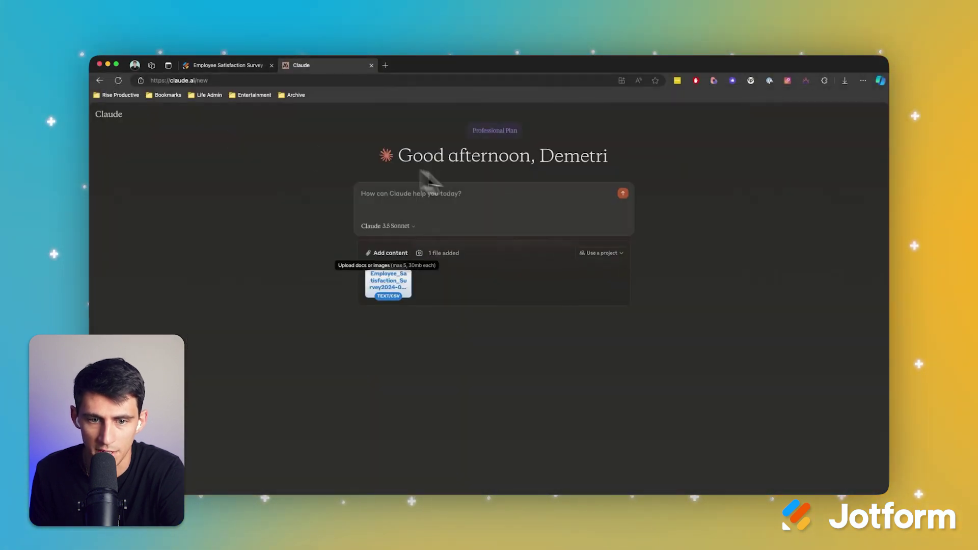
left_click(429, 196)
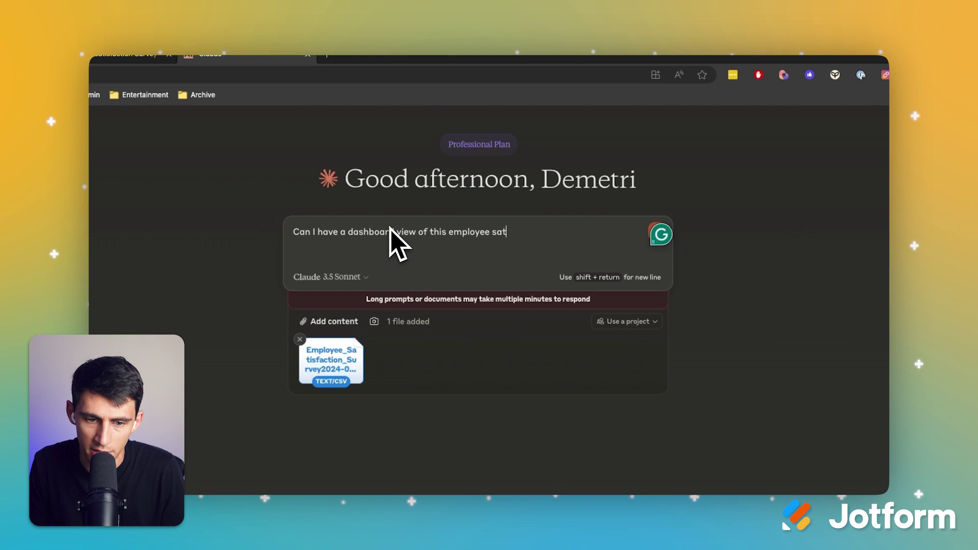
Step: Finish and send the request for a dashboard view of the satisfaction survey
type("isfaction survey")
key("Return")
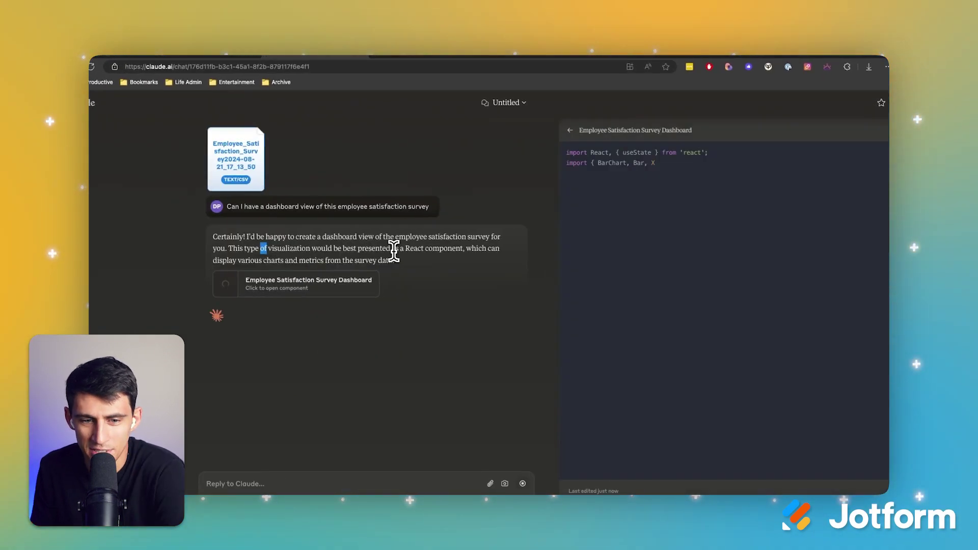
triple_click(384, 250)
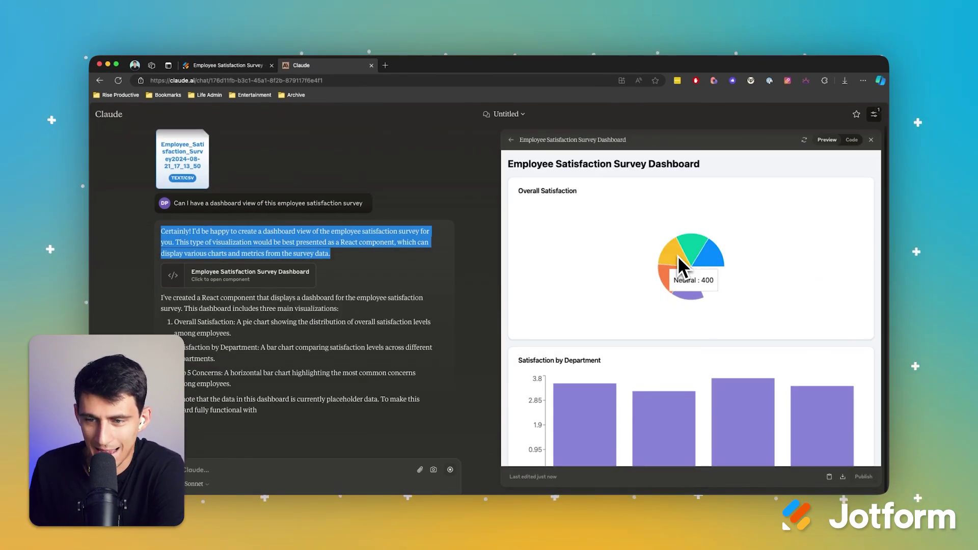
Step: Look over the generated dashboard's satisfaction pie, department and top-concerns charts
mouse_move(695, 249)
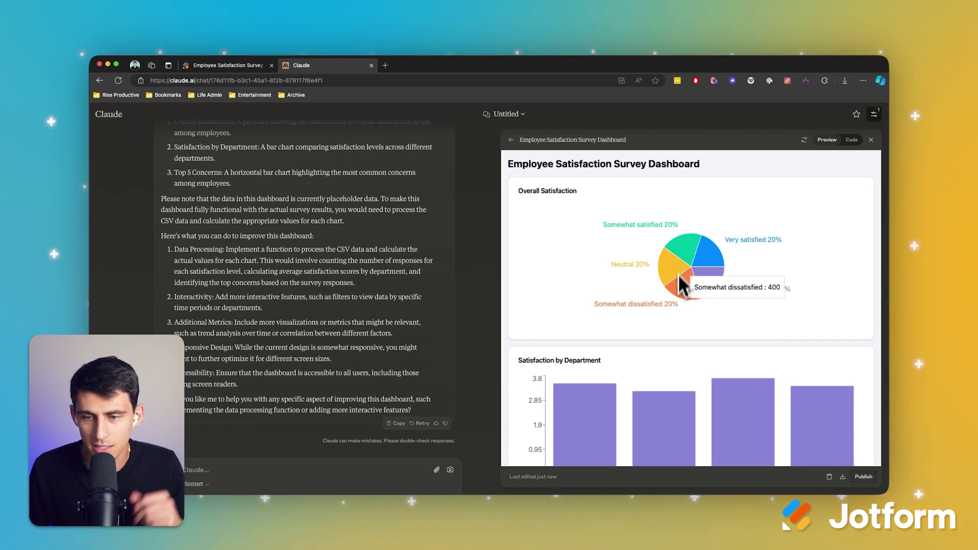
scroll(710, 336, "down", 5)
mouse_move(719, 344)
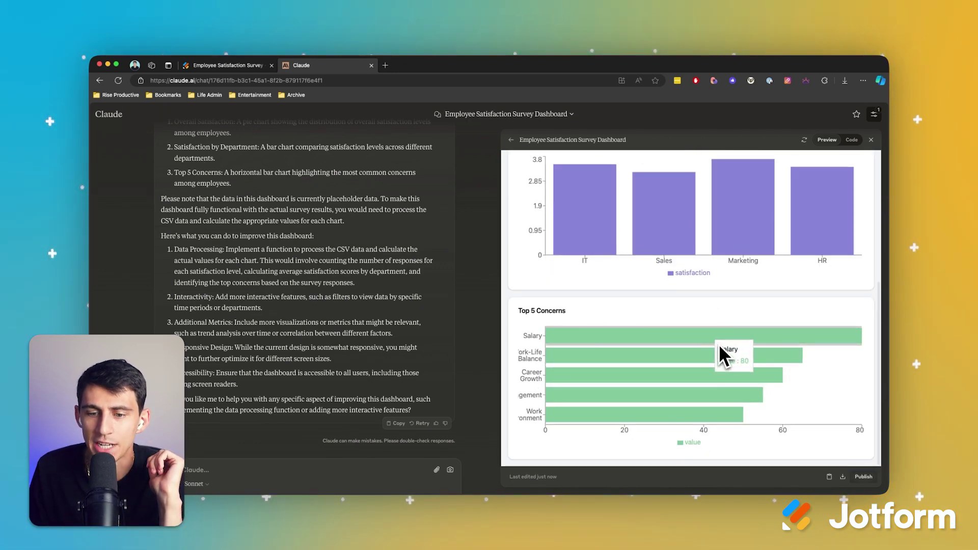
scroll(720, 346, "up", 5)
scroll(720, 344, "down", 5)
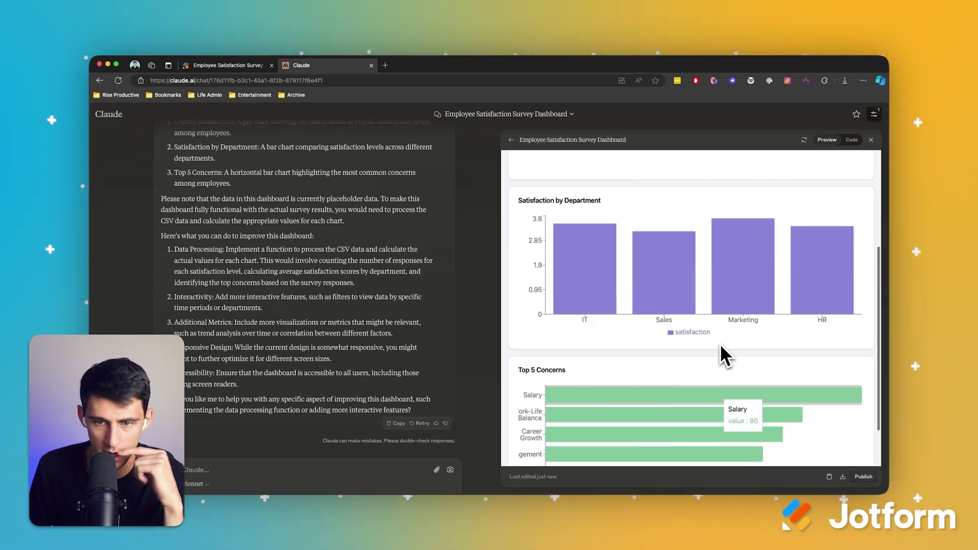
scroll(720, 343, "up", 5)
Step: Check the dashboard's code, then inspect its charts in the preview
left_click(851, 142)
left_click(825, 140)
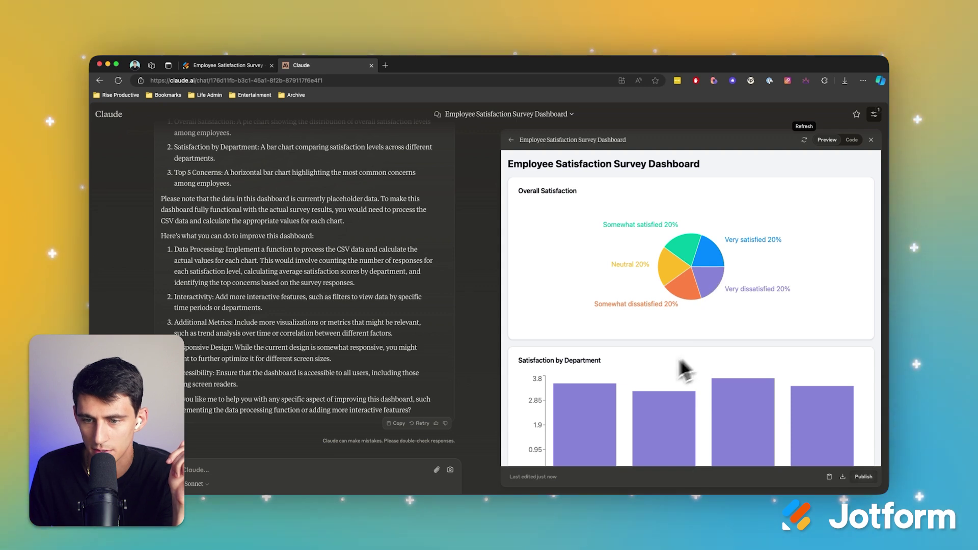
scroll(682, 367, "down", 3)
mouse_move(754, 261)
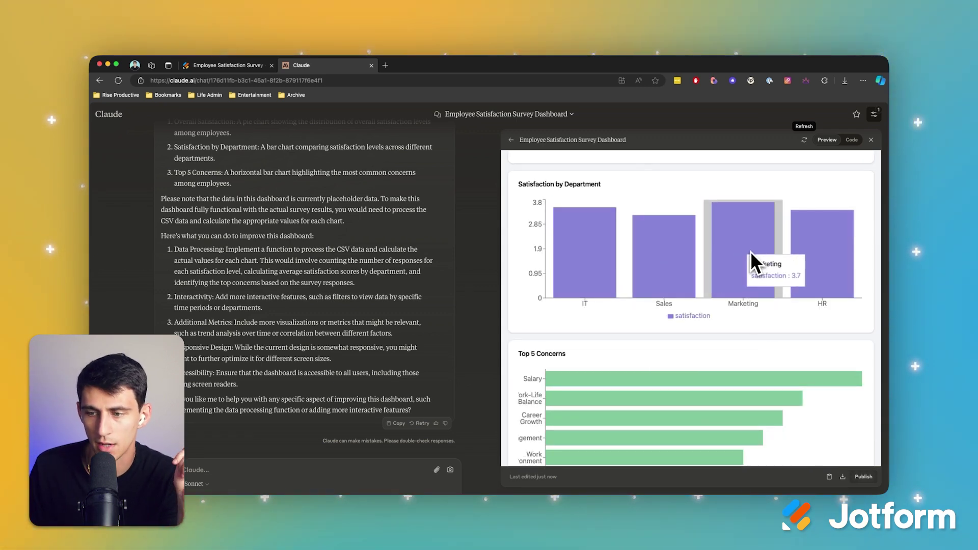
mouse_move(785, 234)
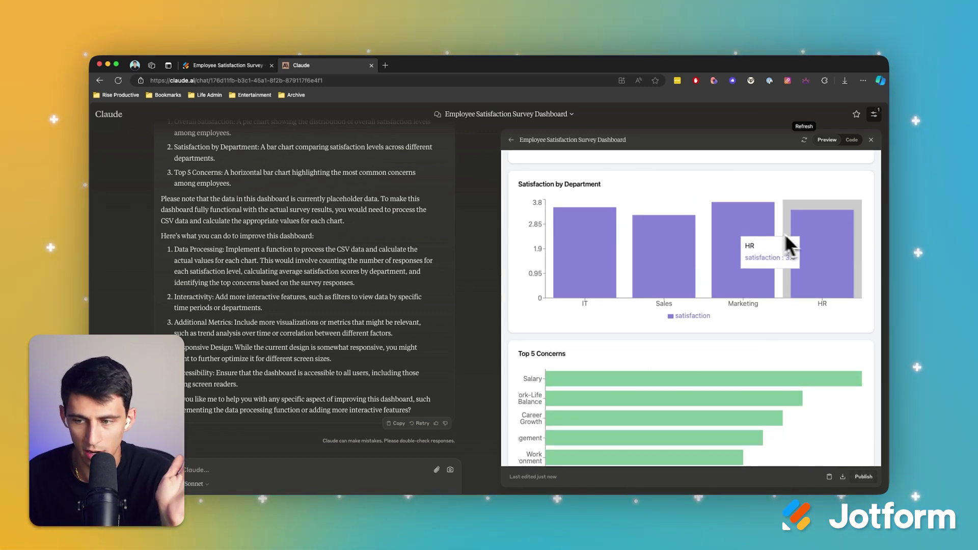
mouse_move(626, 247)
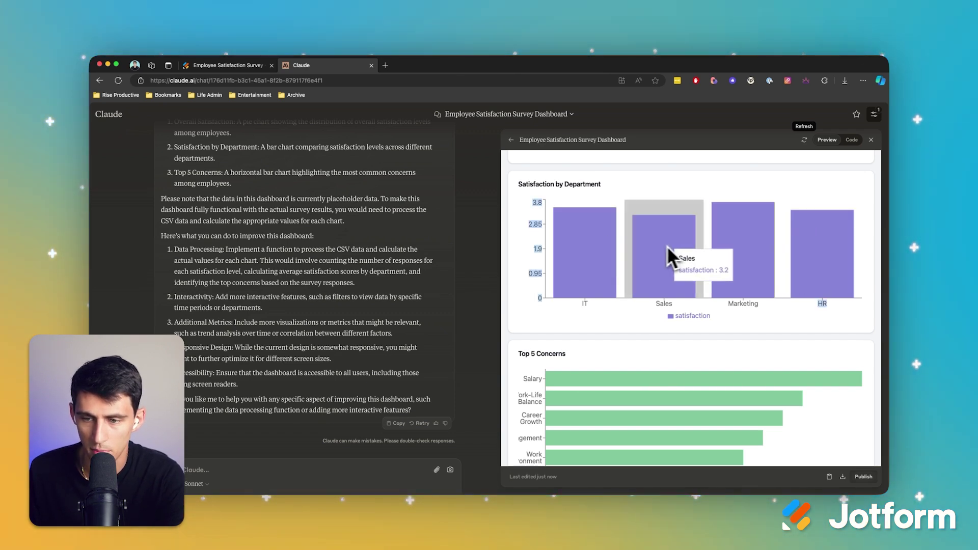
scroll(637, 300, "down", 2)
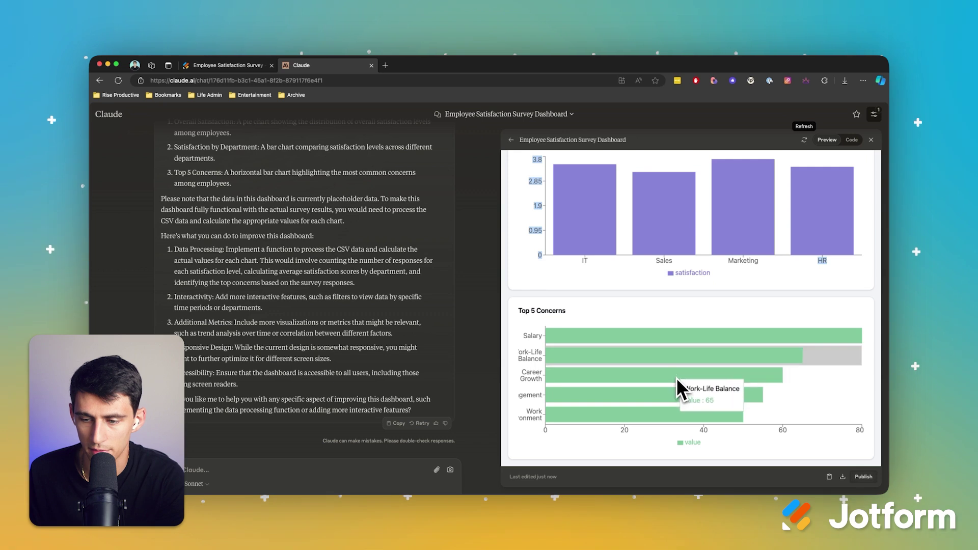
mouse_move(674, 344)
mouse_move(667, 368)
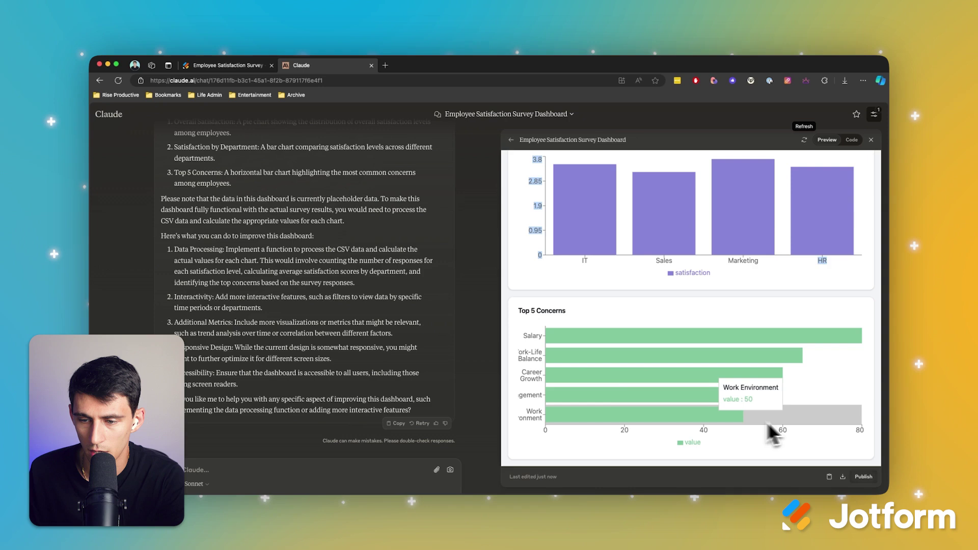
scroll(780, 428, "up", 5)
scroll(769, 403, "down", 5)
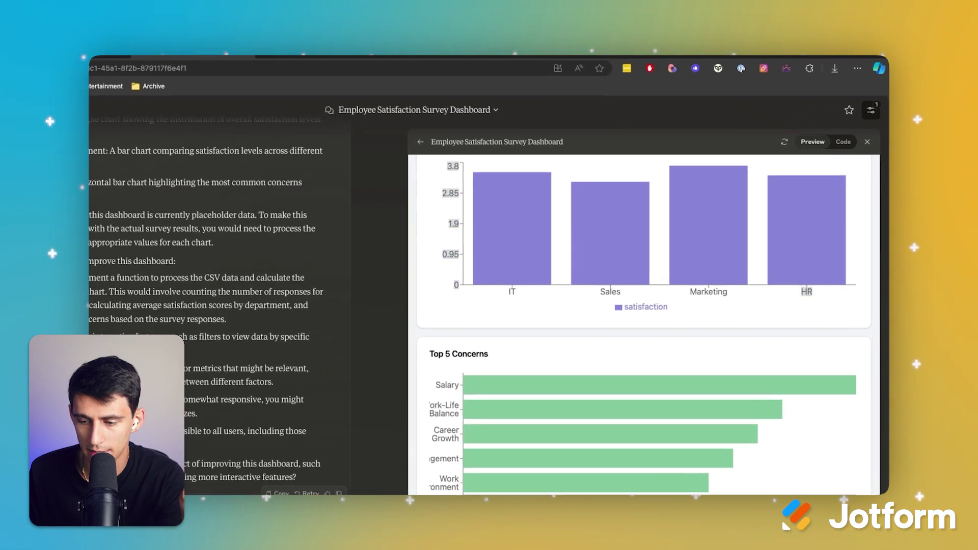
Step: Download the dashboard as employee-satisfaction-dashboard.tsx and close the downloads list
left_click(834, 68)
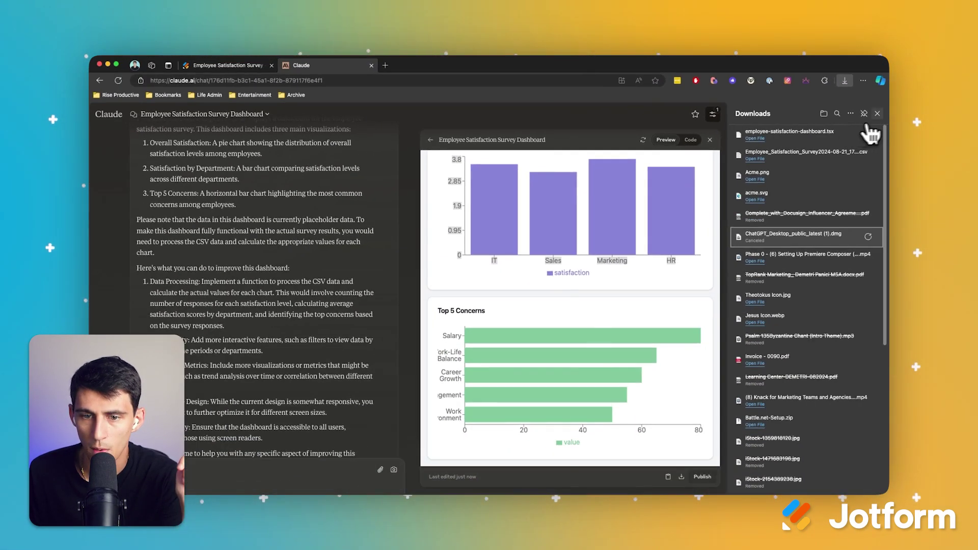
left_click(870, 98)
scroll(289, 445, "down", 1)
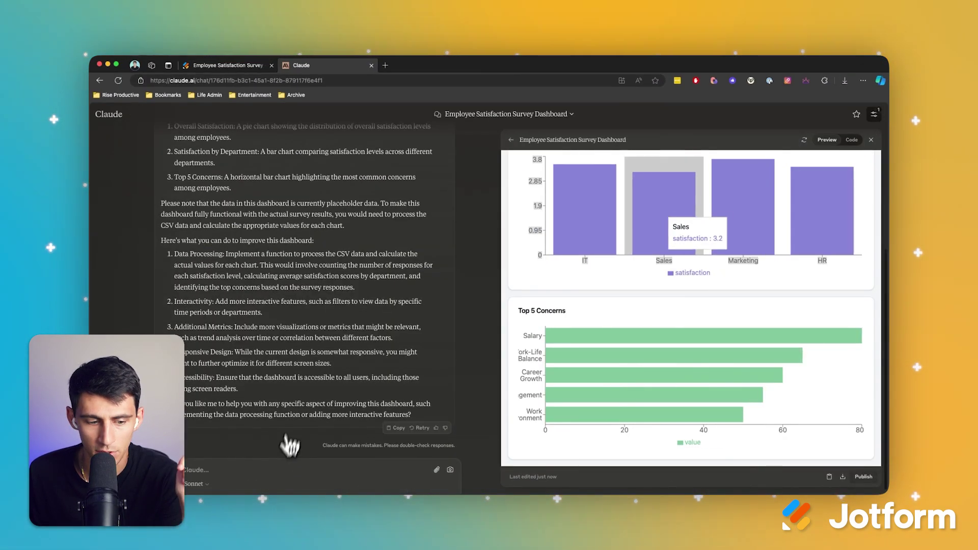
scroll(698, 306, "up", 5)
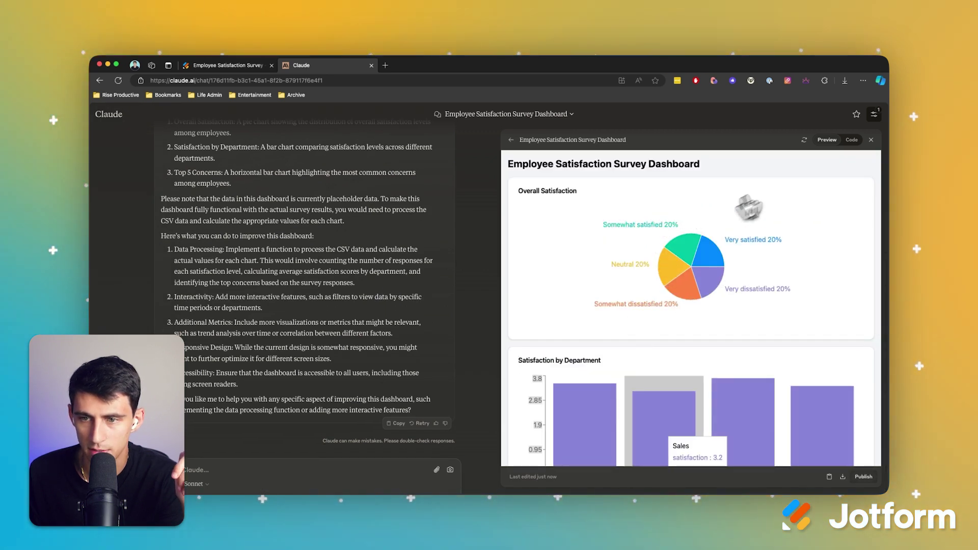
Step: Check the survey table's rating columns and begin the 'could you show' chart follow-up in Claude
left_click(214, 66)
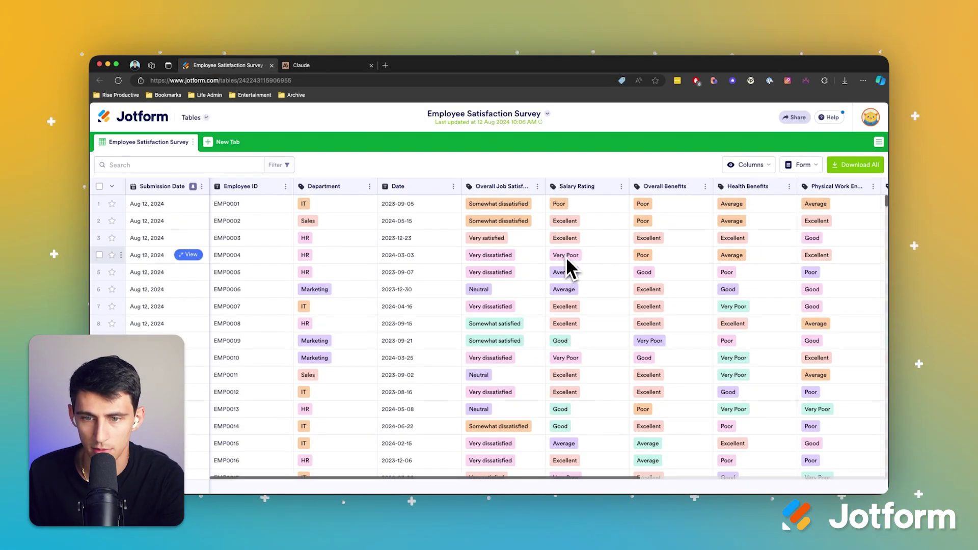
key("ctrl+Tab")
type("could you show")
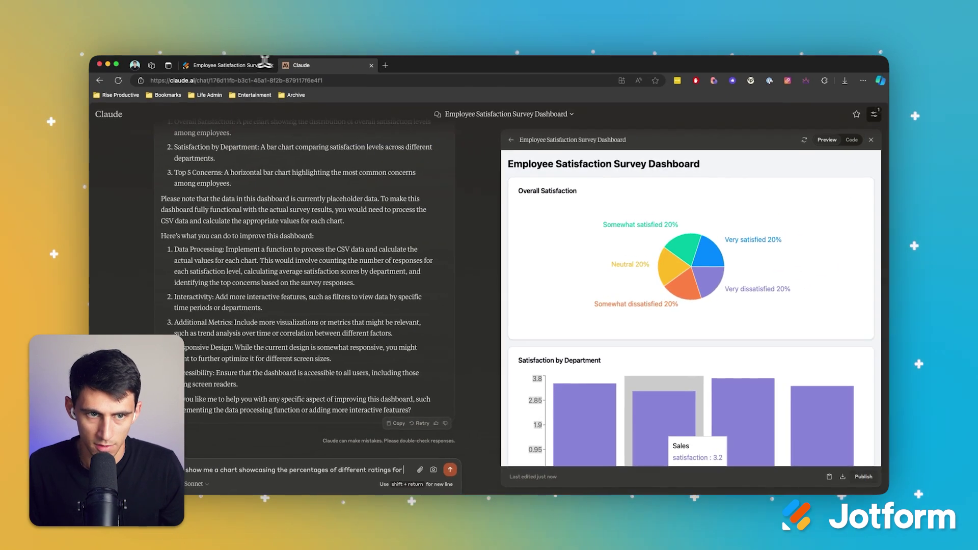
left_click(247, 68)
left_click(316, 67)
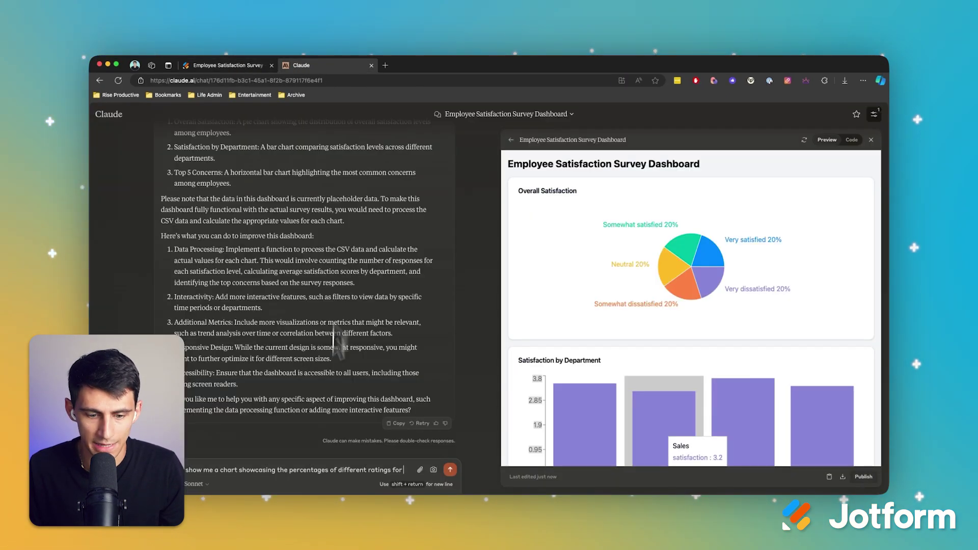
key("Return")
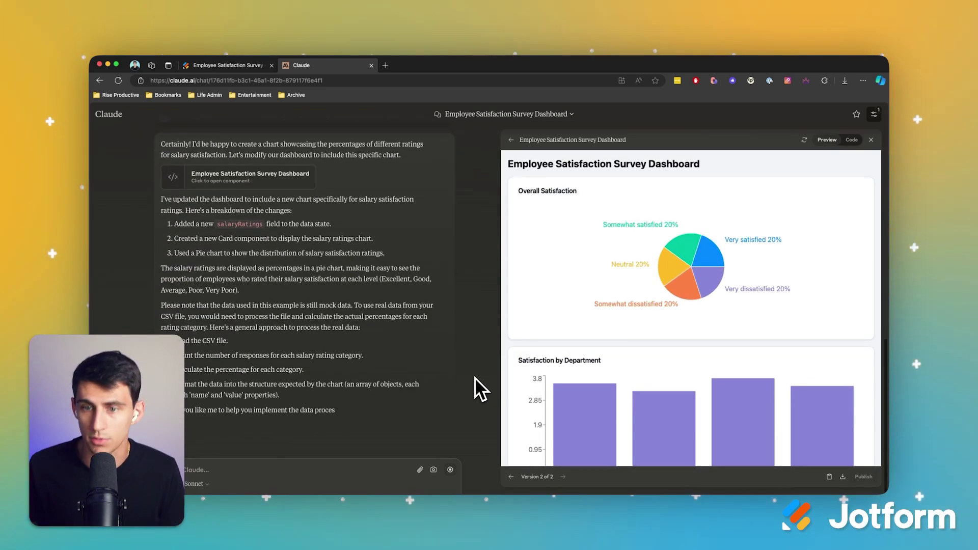
scroll(659, 365, "down", 10)
scroll(619, 343, "up", 10)
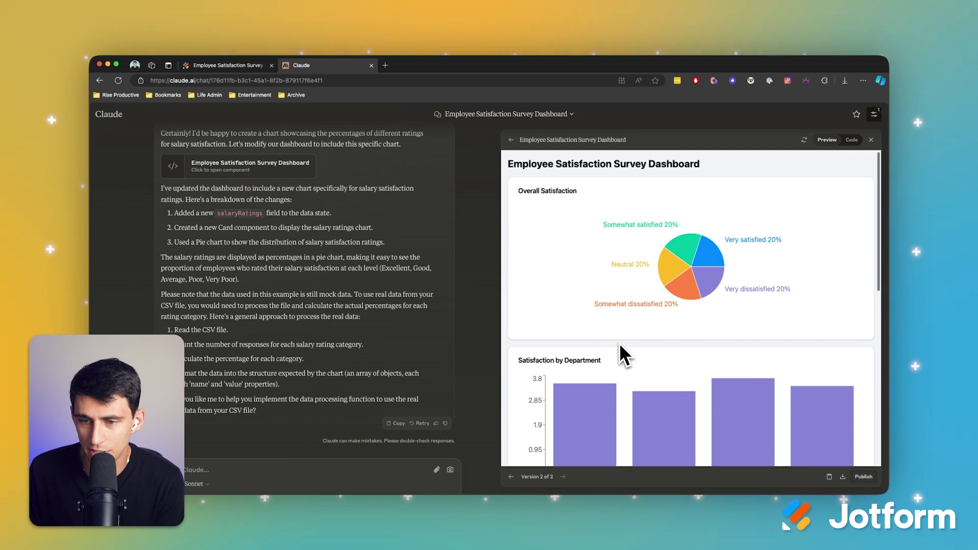
scroll(660, 299, "down", 5)
scroll(662, 299, "down", 5)
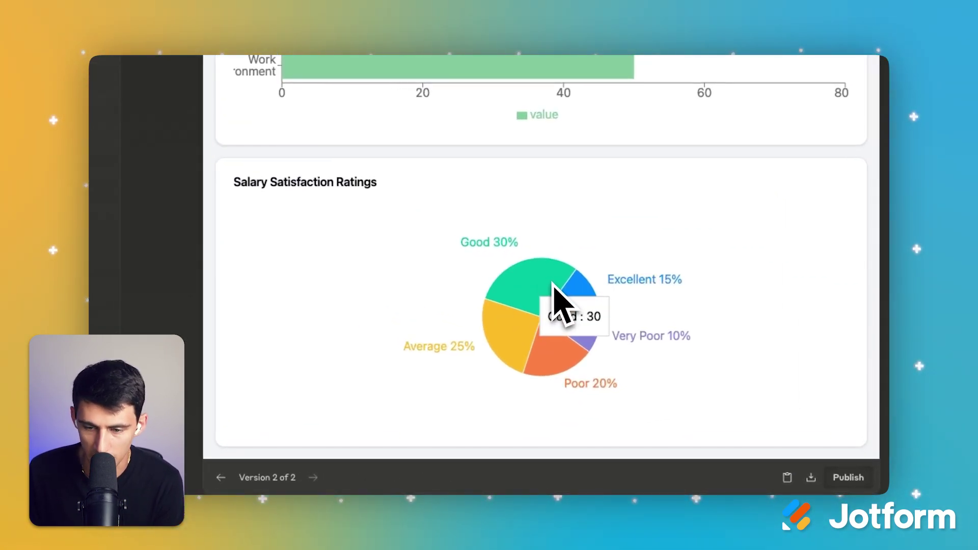
mouse_move(509, 330)
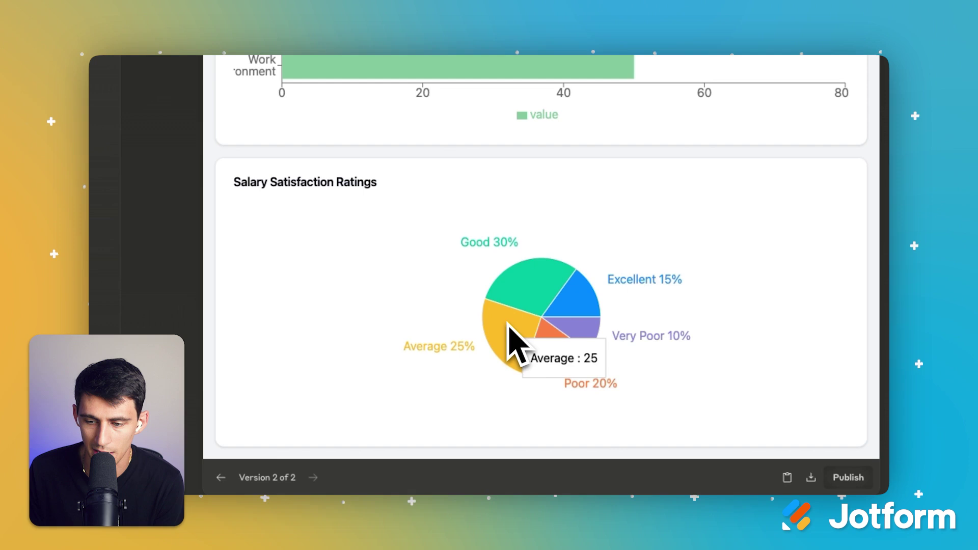
mouse_move(579, 356)
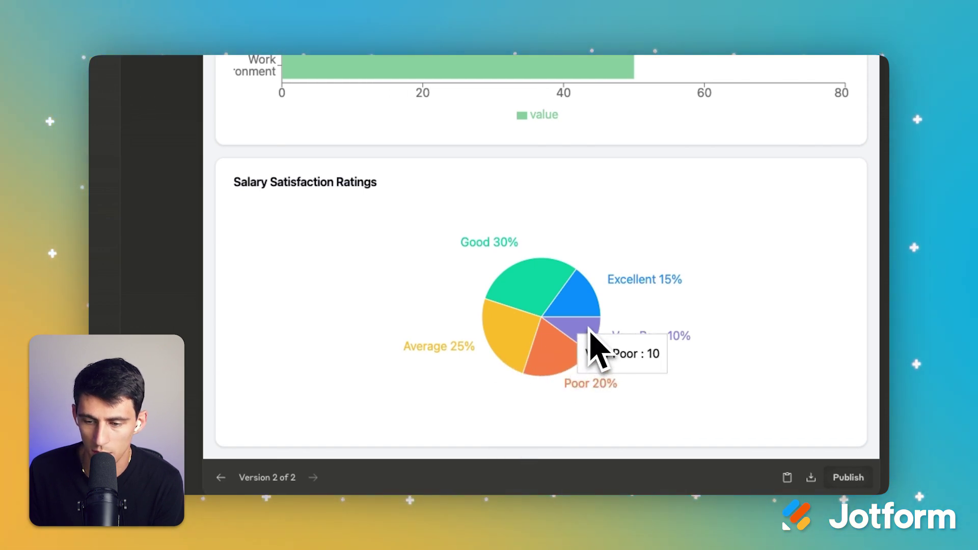
mouse_move(587, 316)
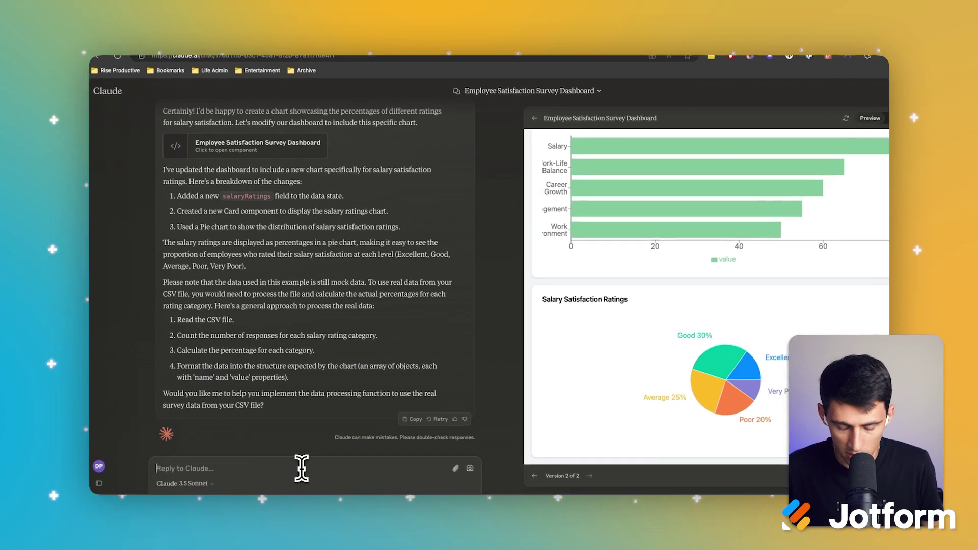
Step: Ask Claude what suggestions for the head of HR follow from these survey results
type("What are some suggestions you would give to the head of HR at the company")
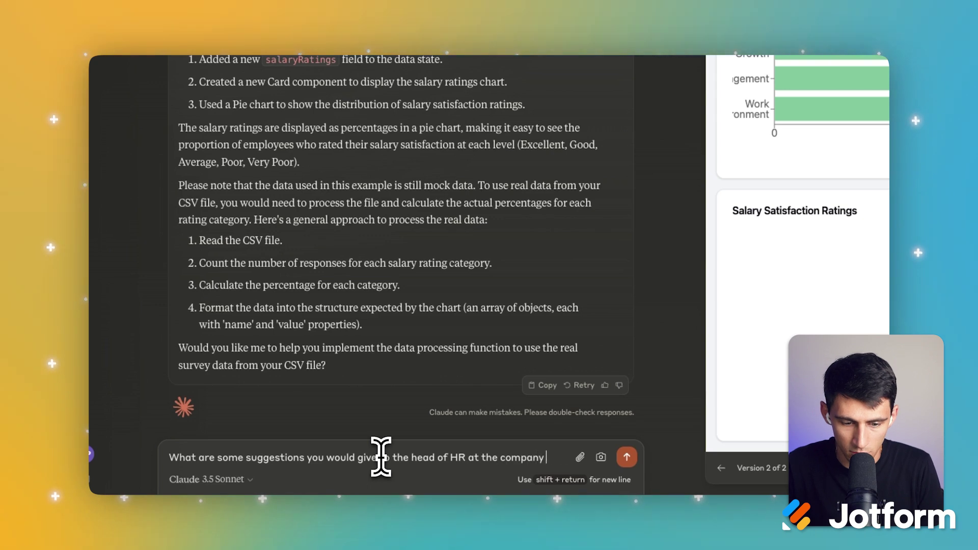
type("with this employee satisfaction survey")
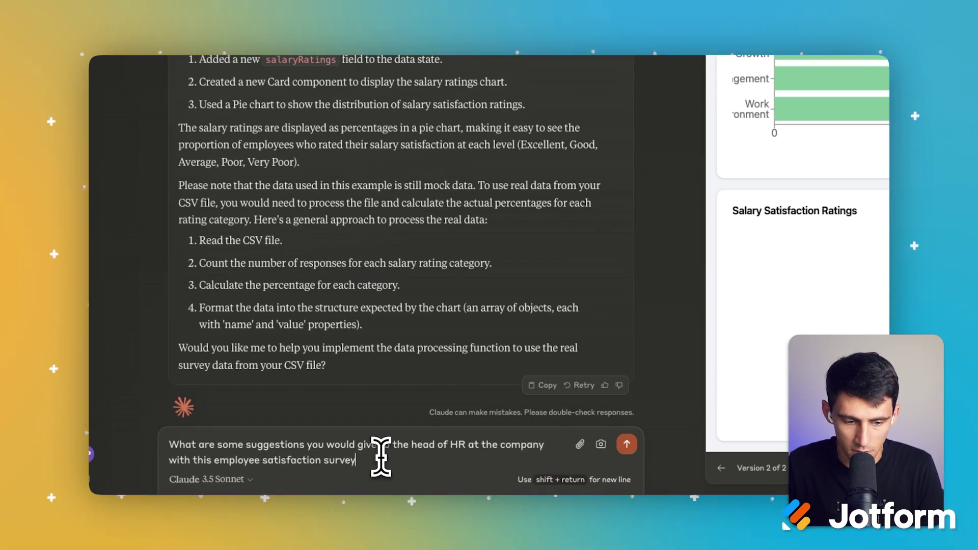
type("data results?")
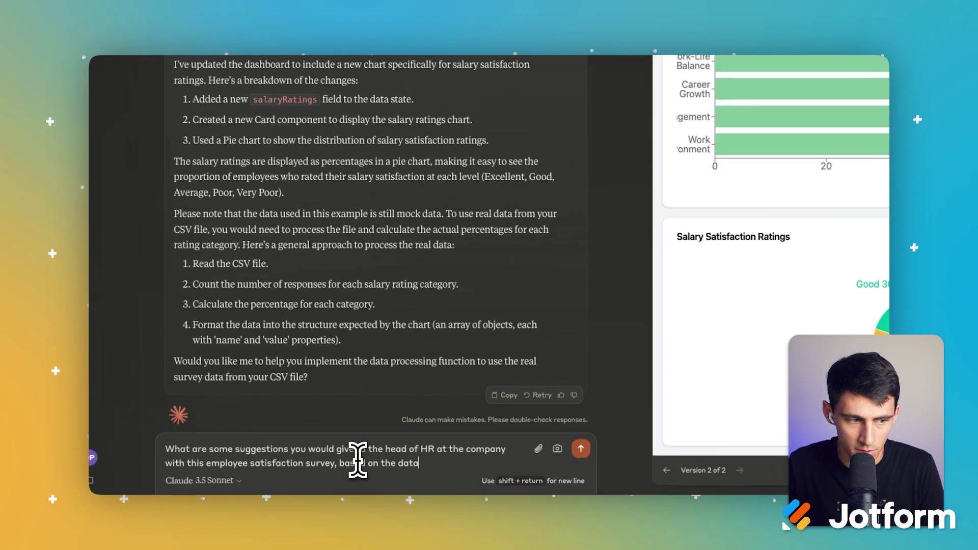
key("Return")
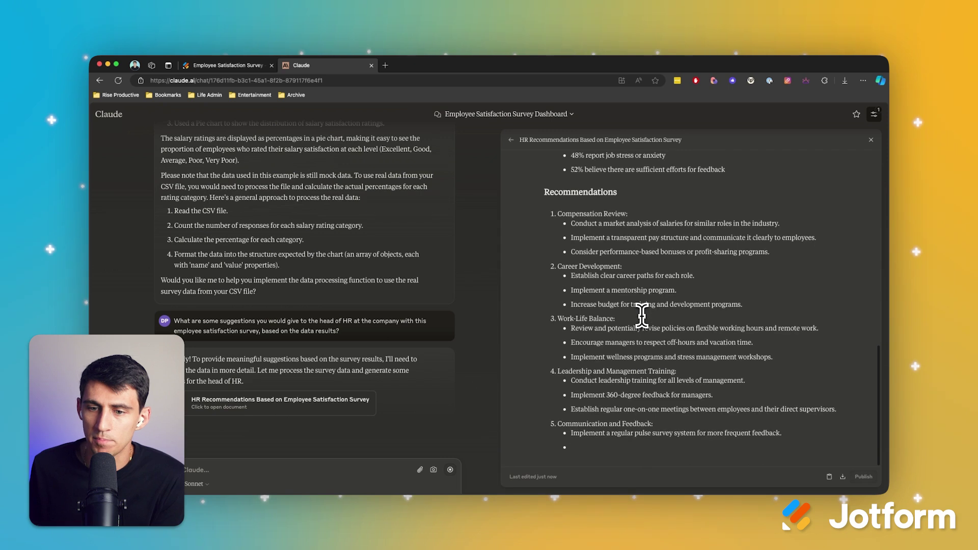
scroll(704, 317, "up", 5)
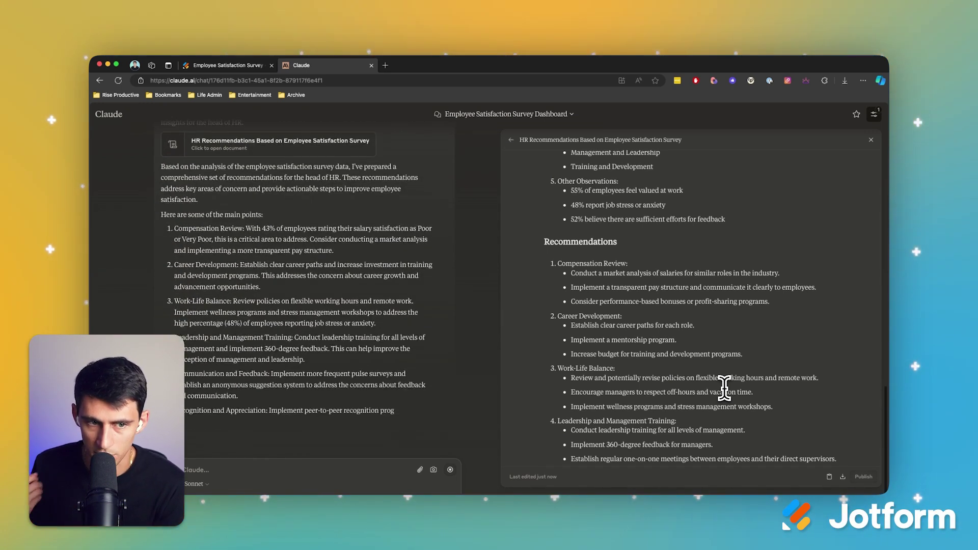
scroll(359, 326, "up", 10)
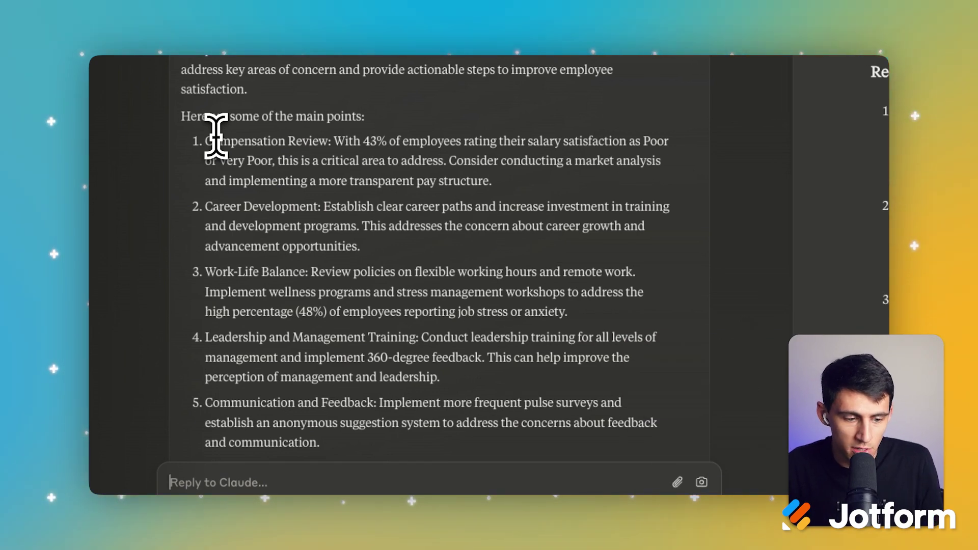
Step: Type a question about fixing compensation and career development quickly without losing profit
type("what are ways that i can address the comp")
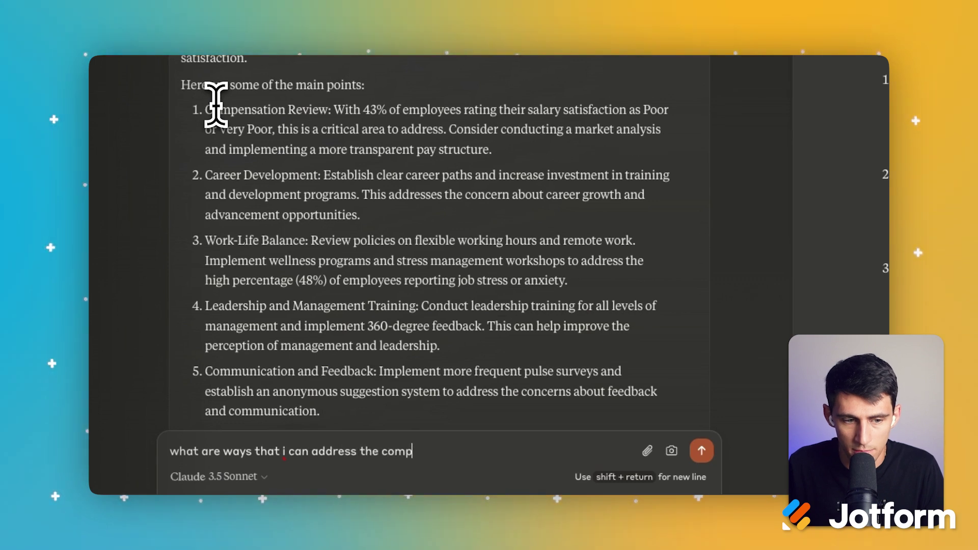
type("review and caree")
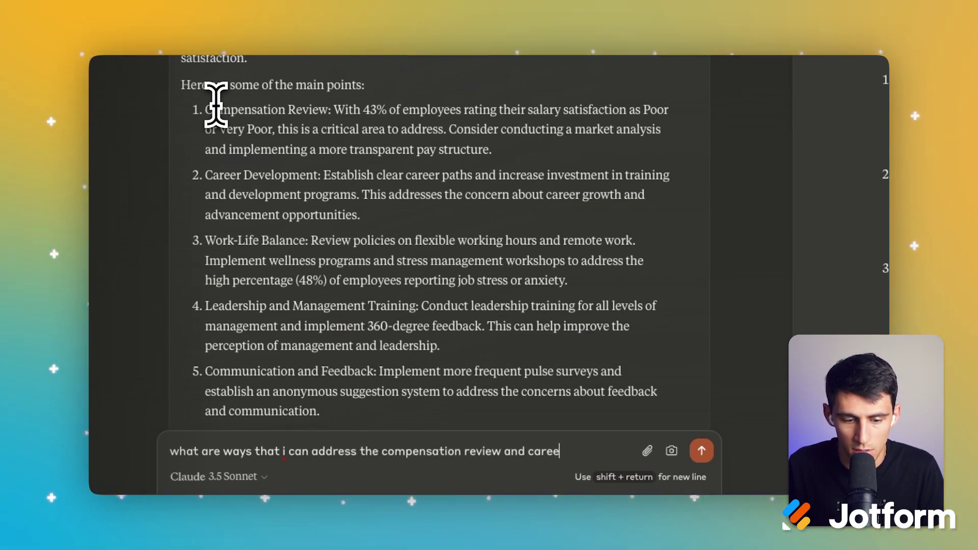
type("r development problems ASAP")
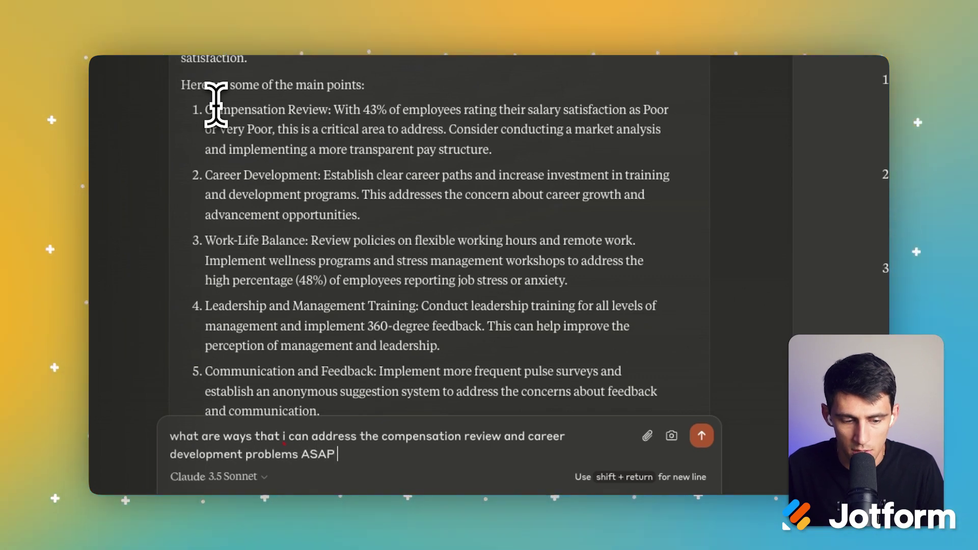
type("t being p")
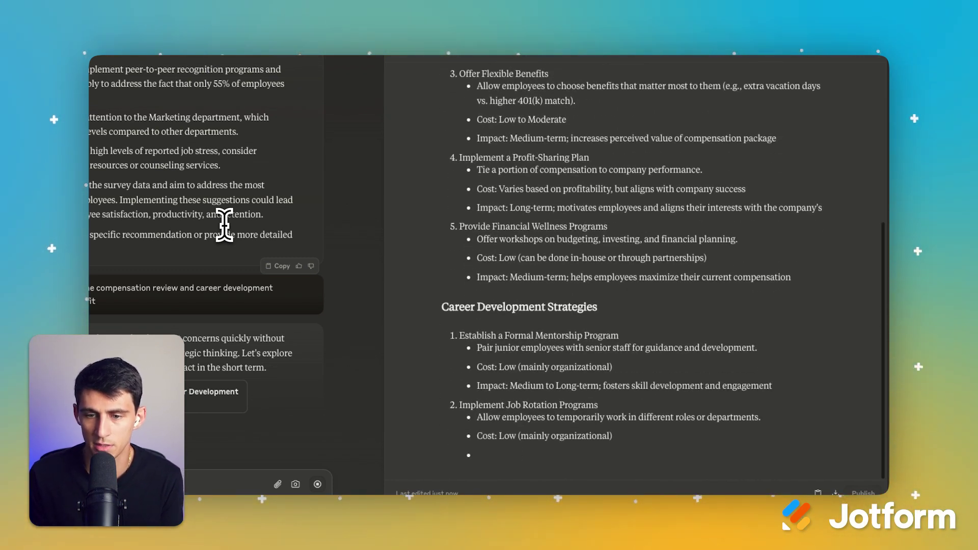
scroll(538, 184, "up", 5)
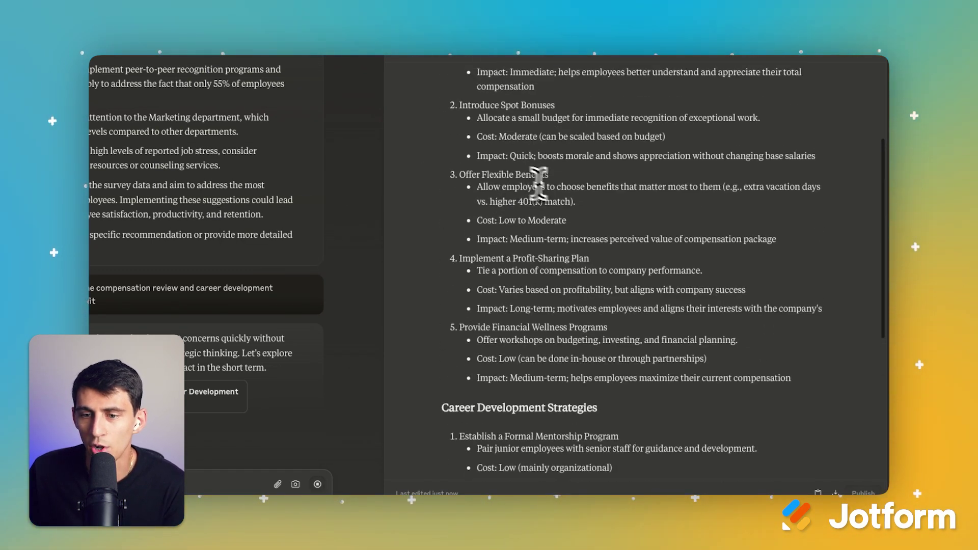
scroll(538, 184, "up", 3)
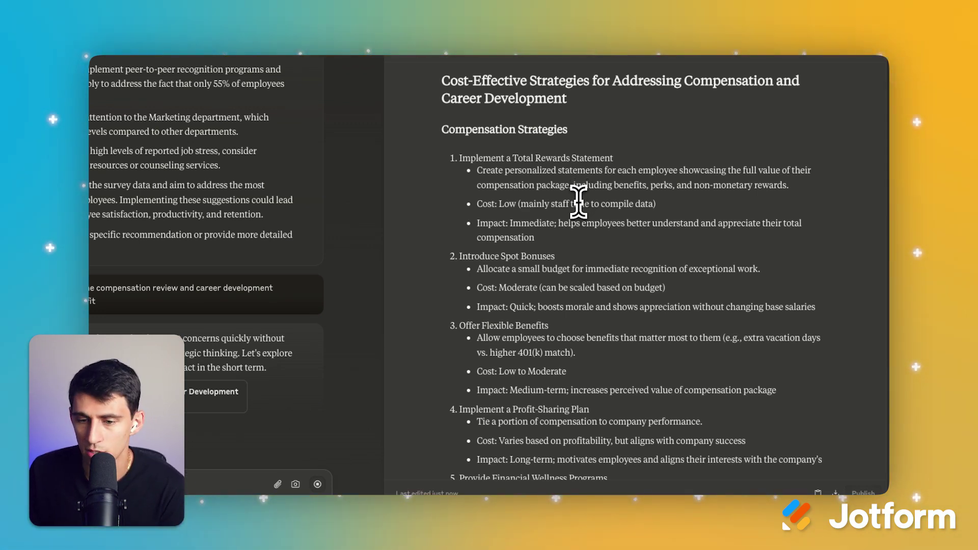
scroll(581, 195, "down", 1)
scroll(580, 205, "down", 5)
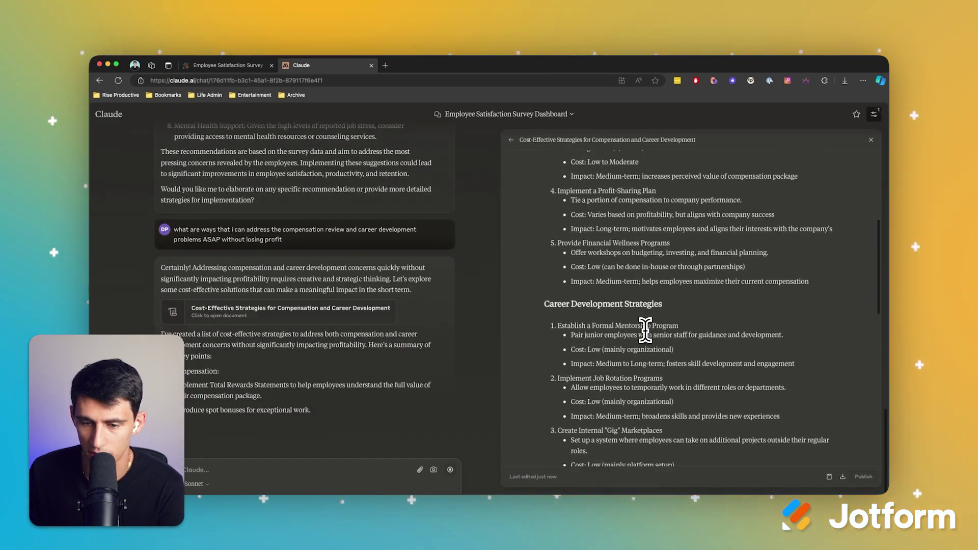
scroll(645, 330, "down", 2)
scroll(645, 330, "down", 1)
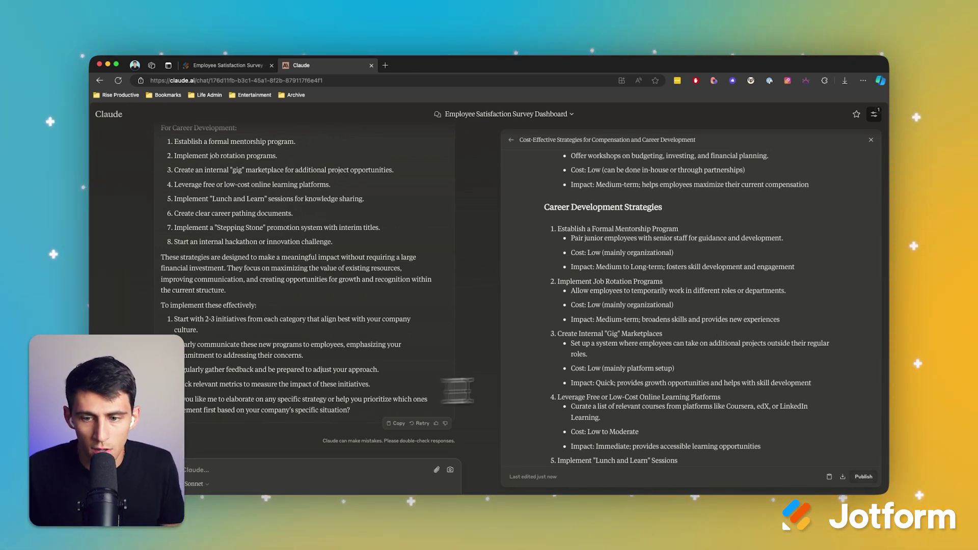
scroll(662, 383, "down", 1)
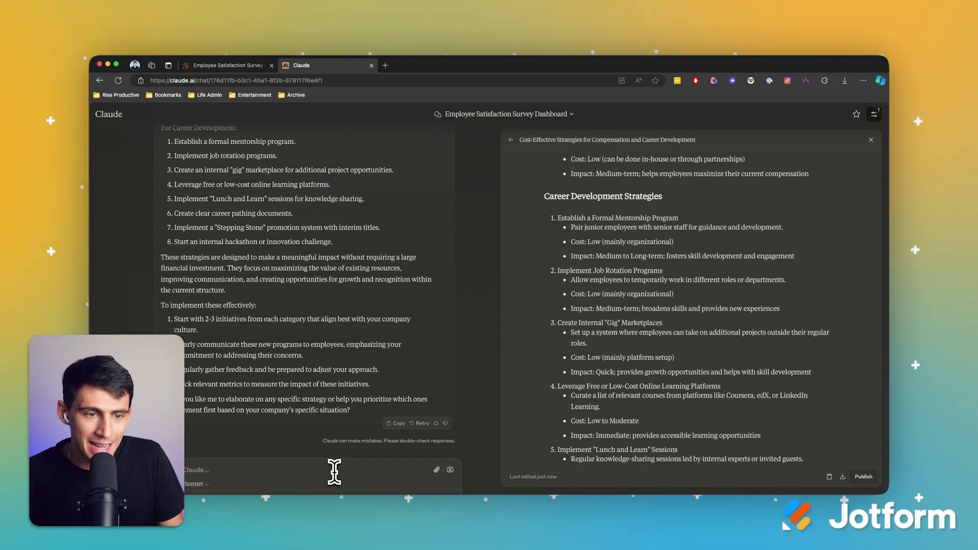
Step: Switch from the strategies document to dashboard version 2 and review its salary-rating charts
scroll(729, 357, "up", 10)
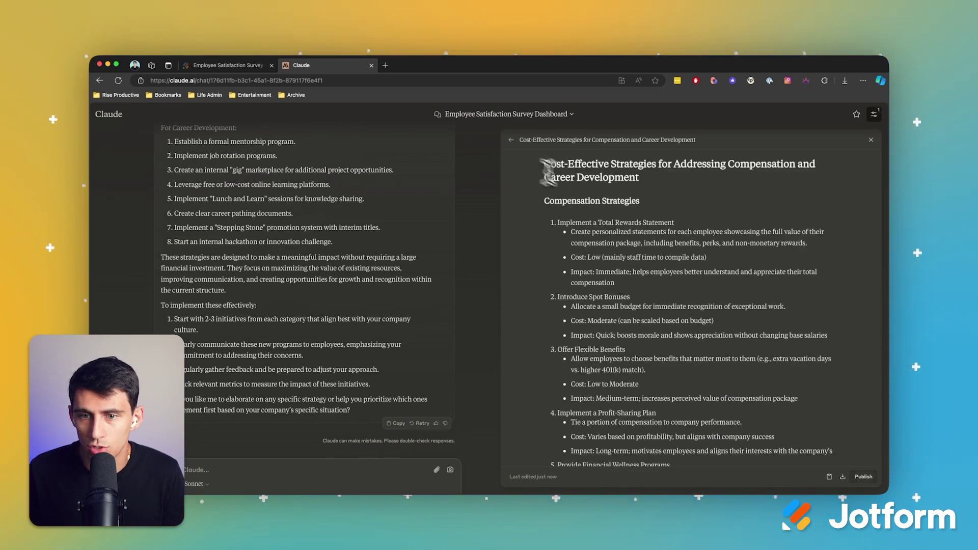
left_click(511, 140)
scroll(525, 229, "up", 5)
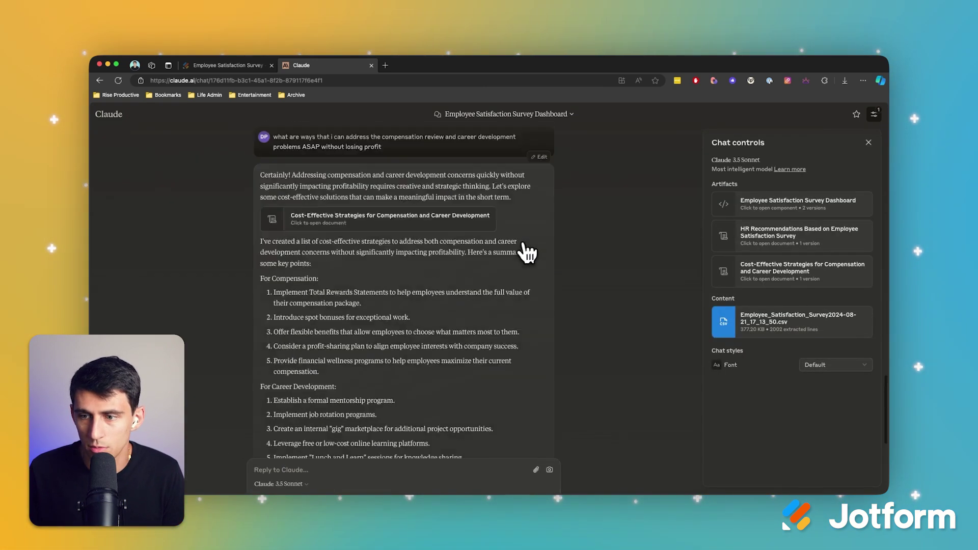
left_click(799, 204)
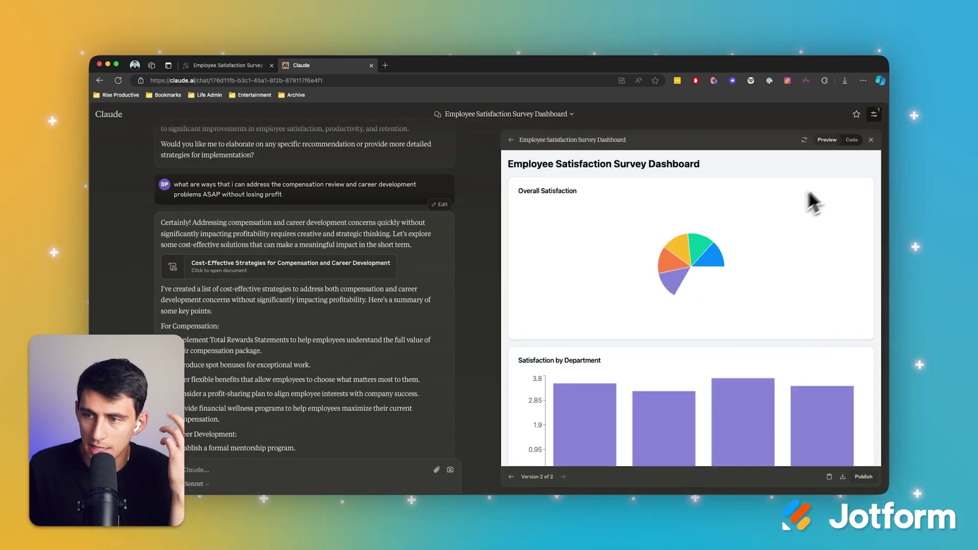
left_click(852, 140)
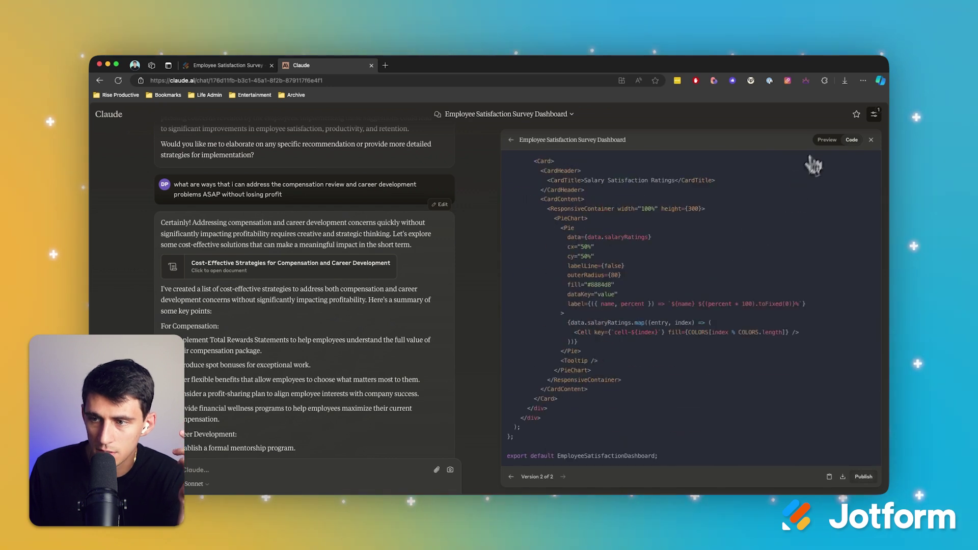
left_click(825, 140)
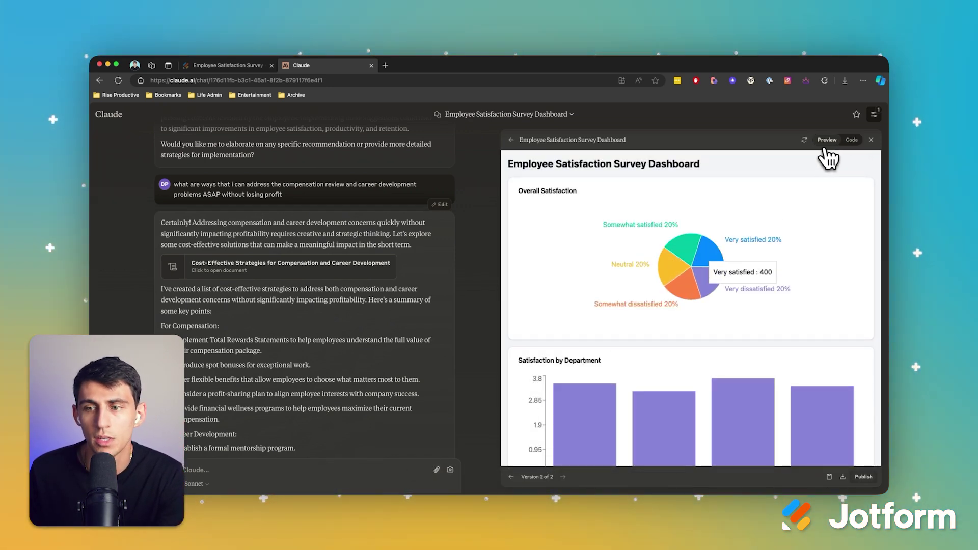
scroll(856, 266, "down", 6)
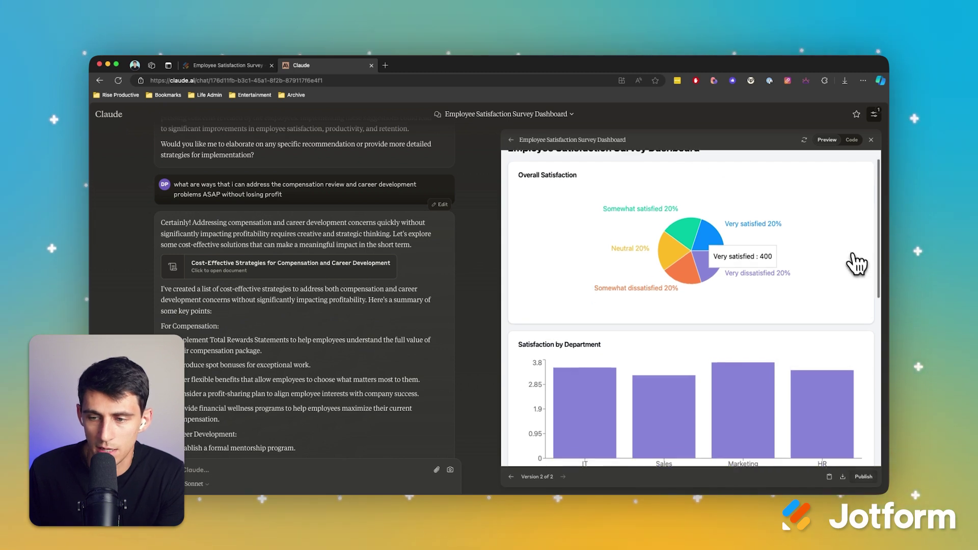
scroll(855, 262, "down", 2)
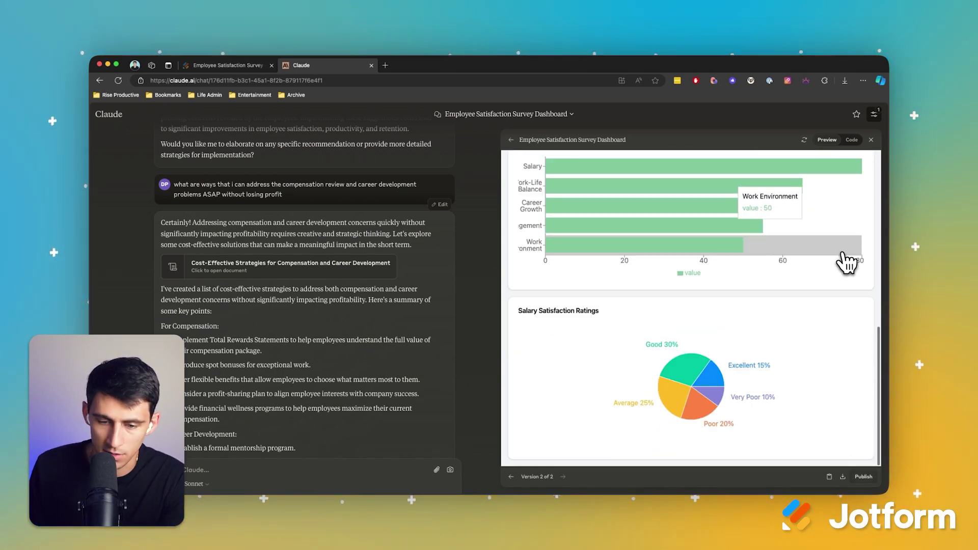